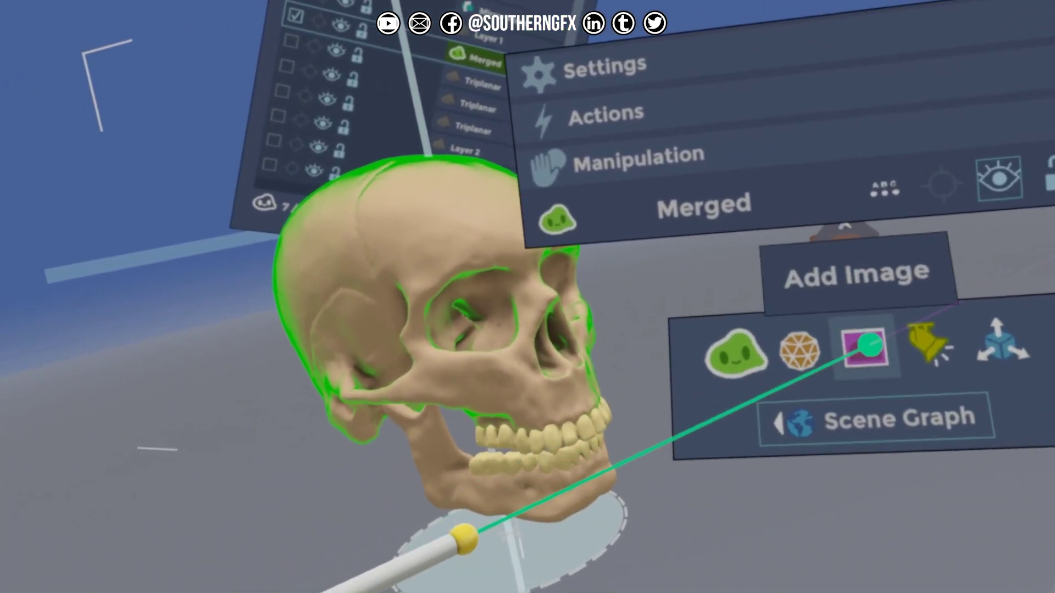
# Add the skull reference image IMG_3286.JPG to the scene twice and the anatomy image IMG_3179.JPG once
pyautogui.click(877, 343)
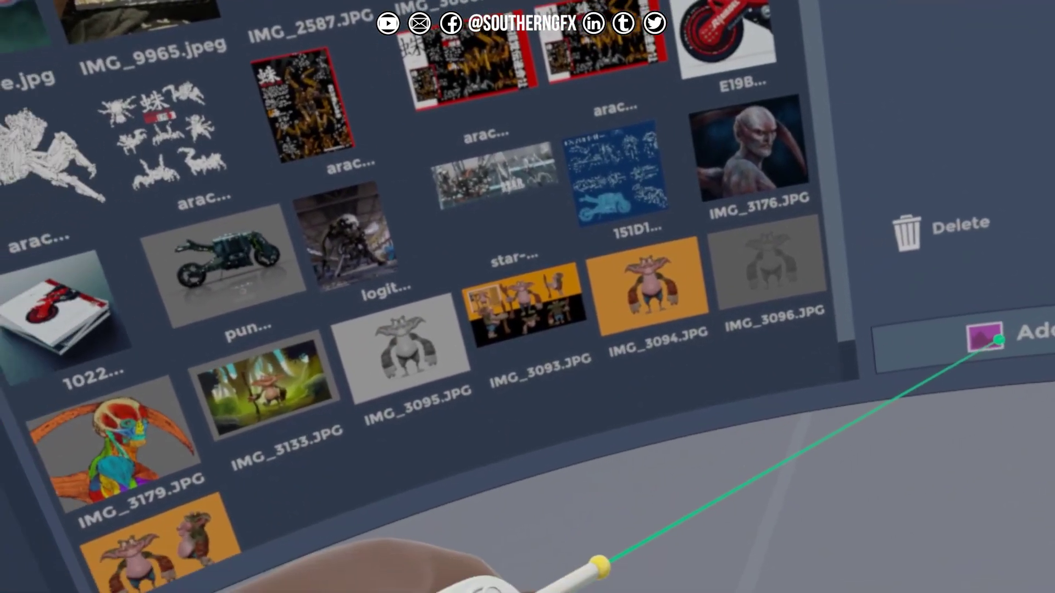
pyautogui.click(990, 339)
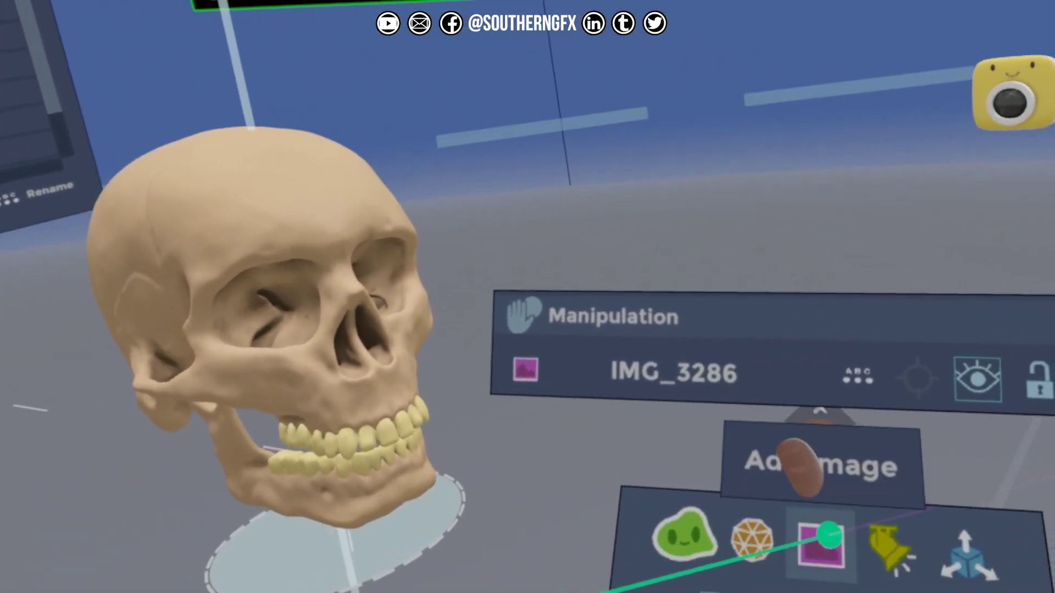
pyautogui.click(829, 537)
pyautogui.click(556, 74)
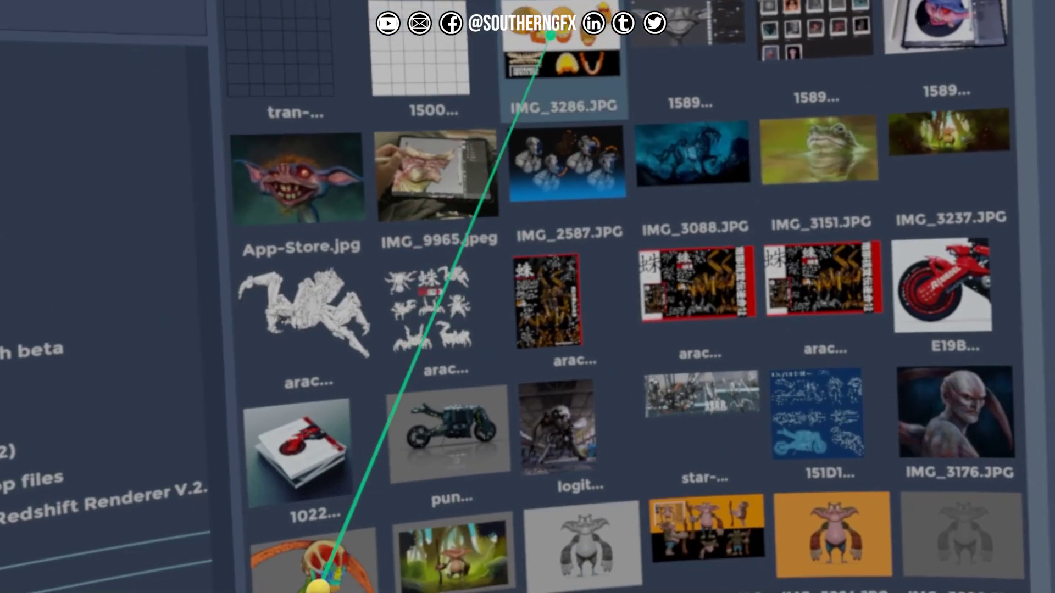
pyautogui.click(959, 523)
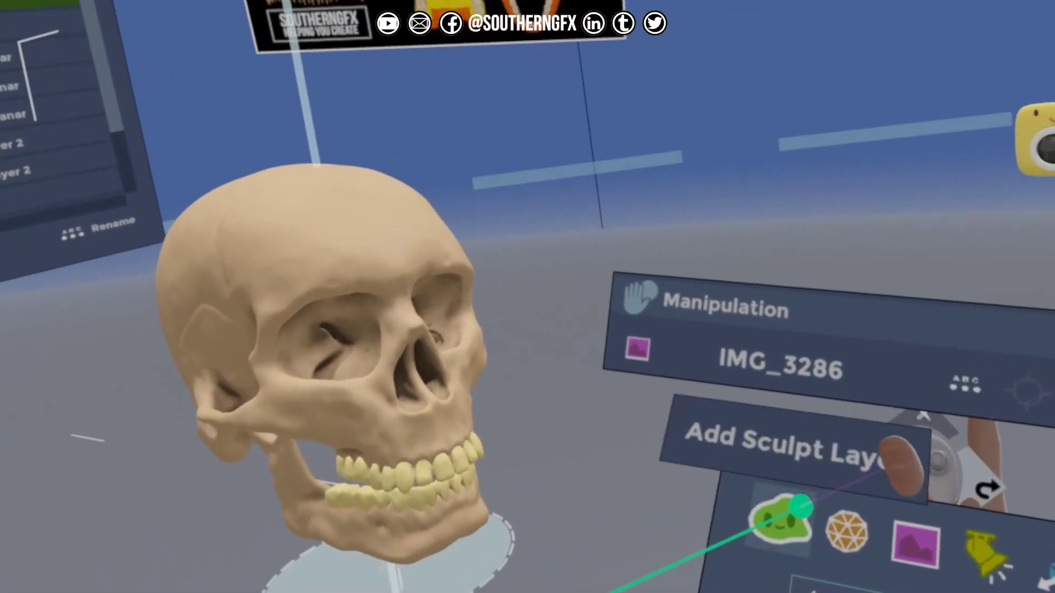
pyautogui.click(789, 502)
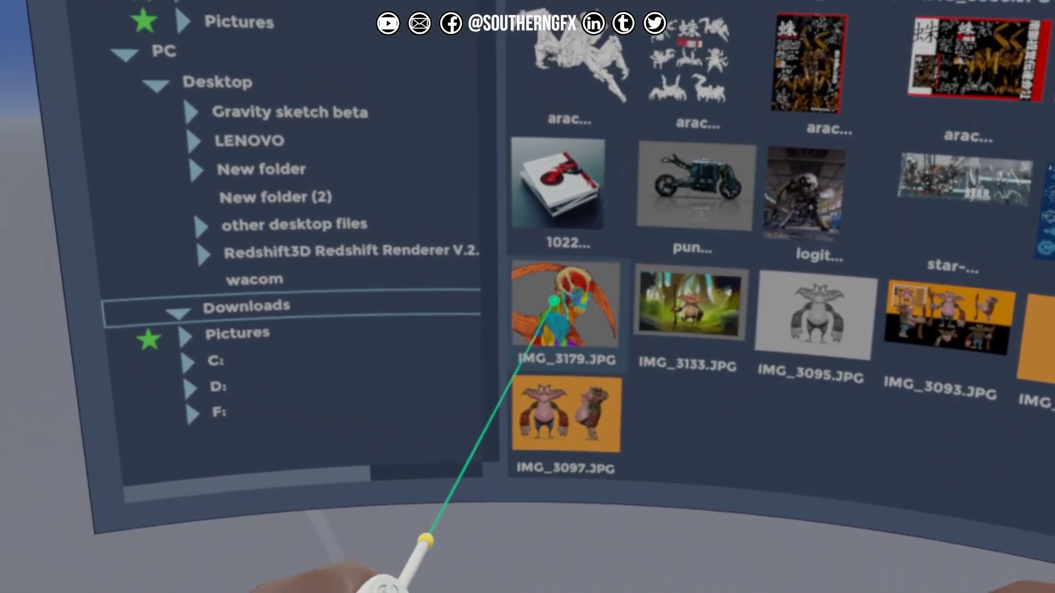
pyautogui.click(554, 301)
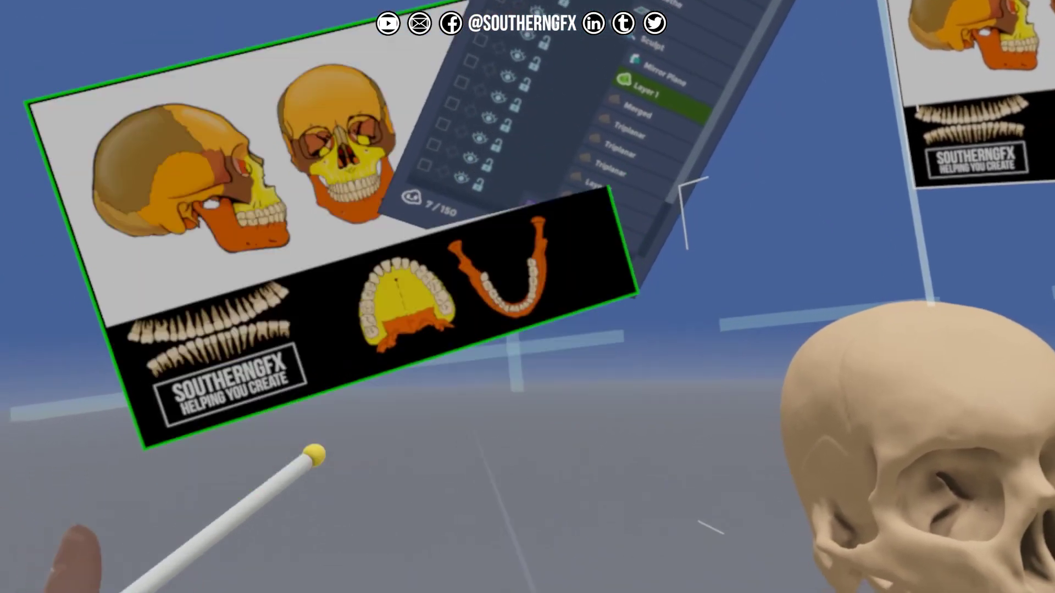
# Nest both IMG_3286 images under Layer 1 in the scene graph and position the references around the skull
pyautogui.scroll(-1, 671, 10)
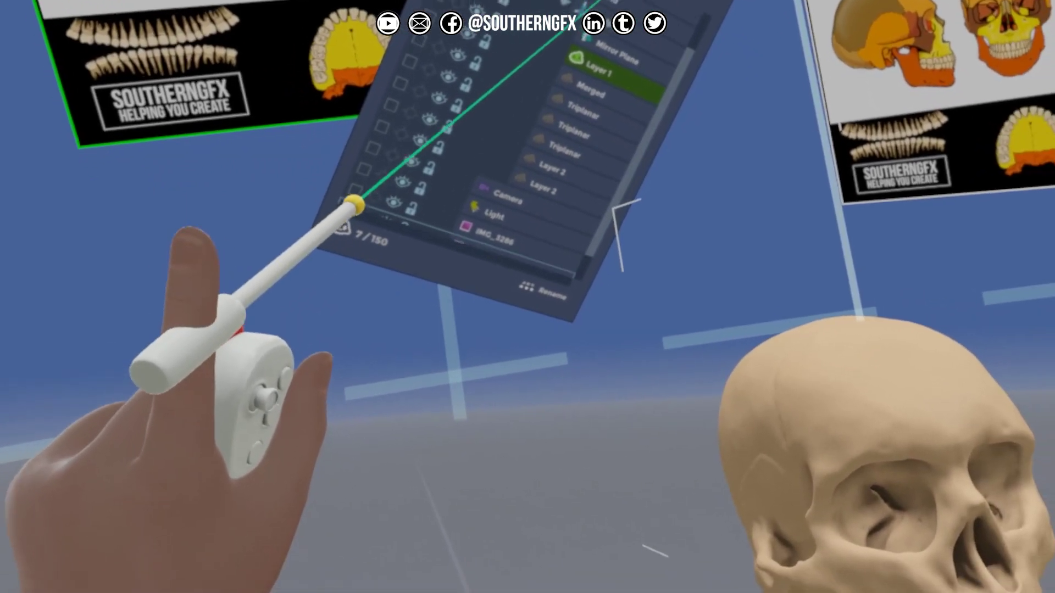
pyautogui.scroll(-1, 586, 33)
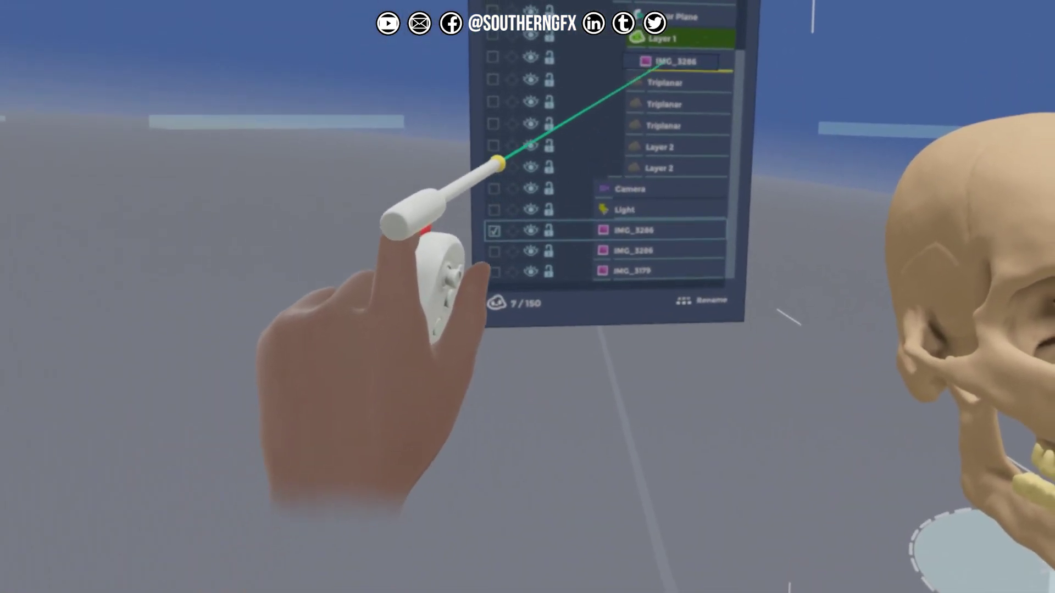
pyautogui.moveTo(680, 36); pyautogui.dragTo(648, 51)
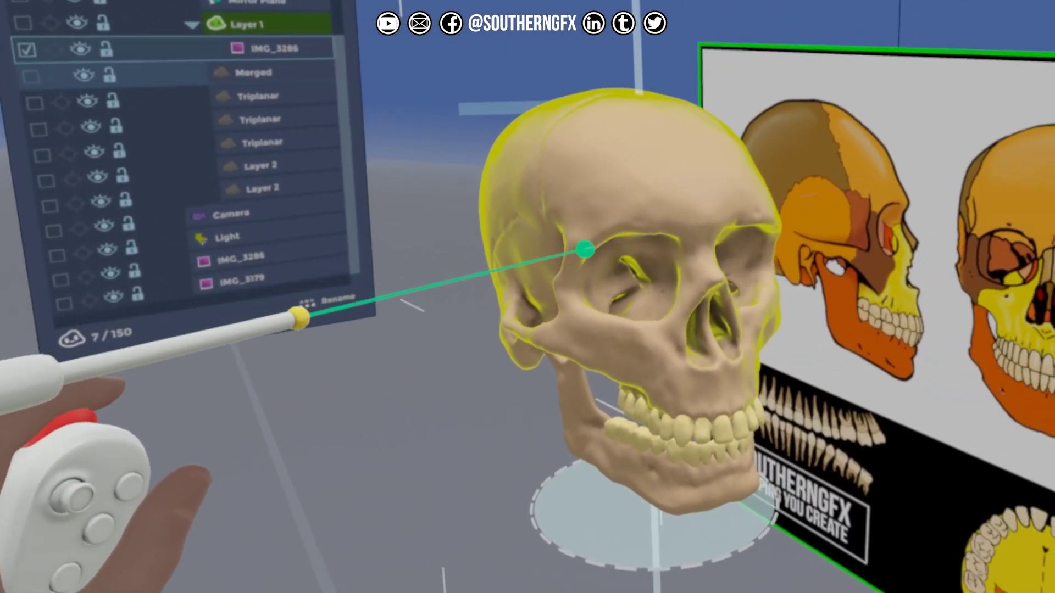
pyautogui.click(584, 250)
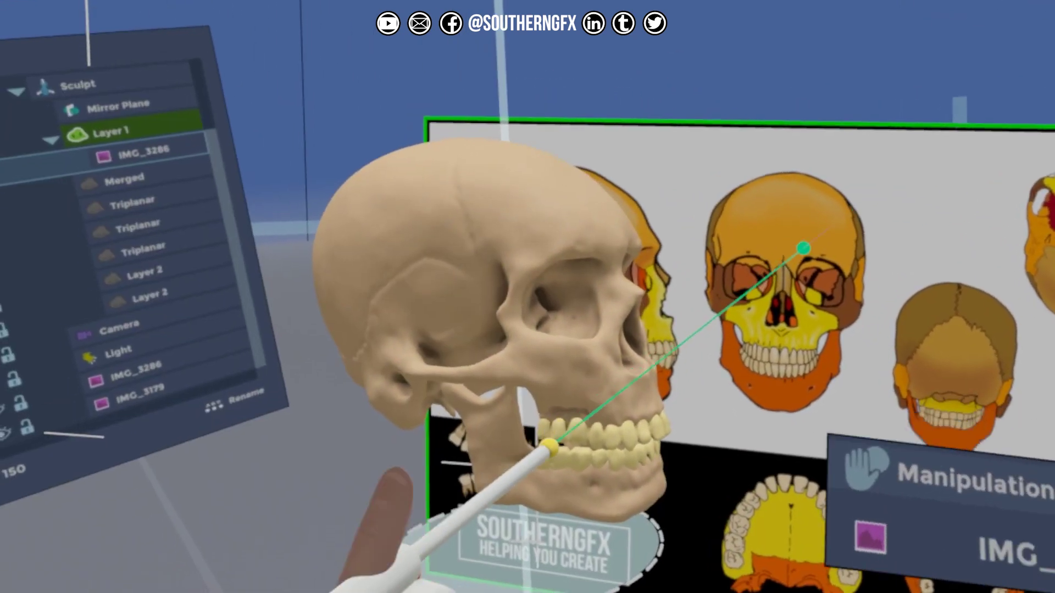
pyautogui.moveTo(803, 247); pyautogui.dragTo(895, 233)
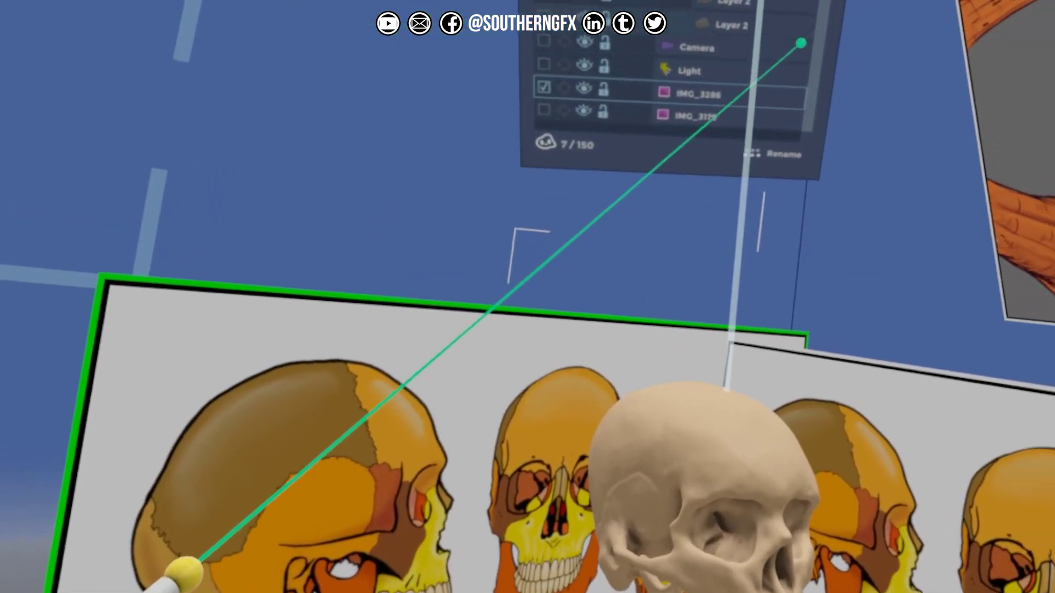
pyautogui.moveTo(671, 89); pyautogui.dragTo(718, 66)
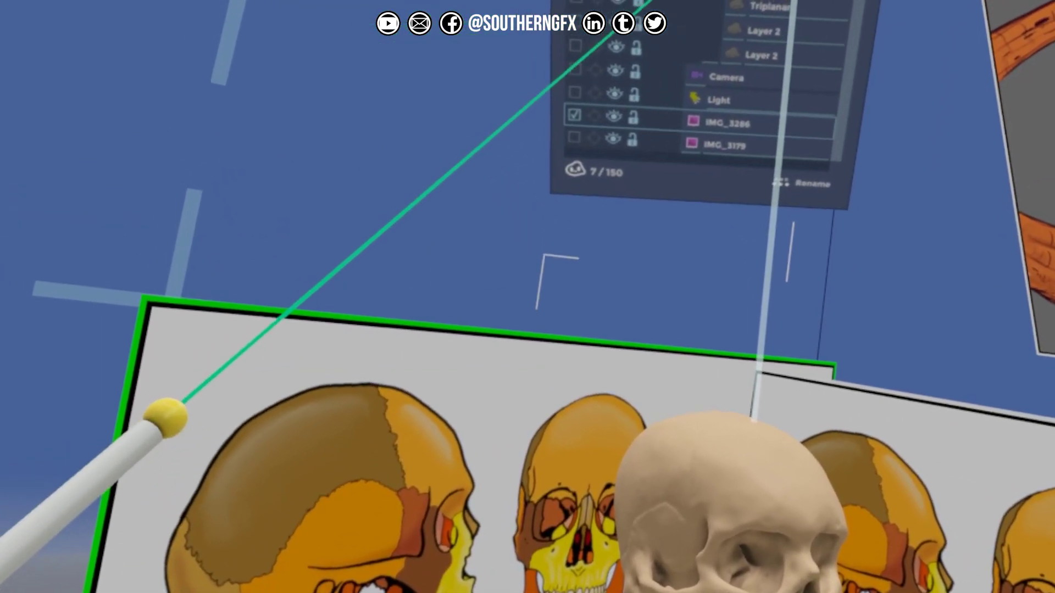
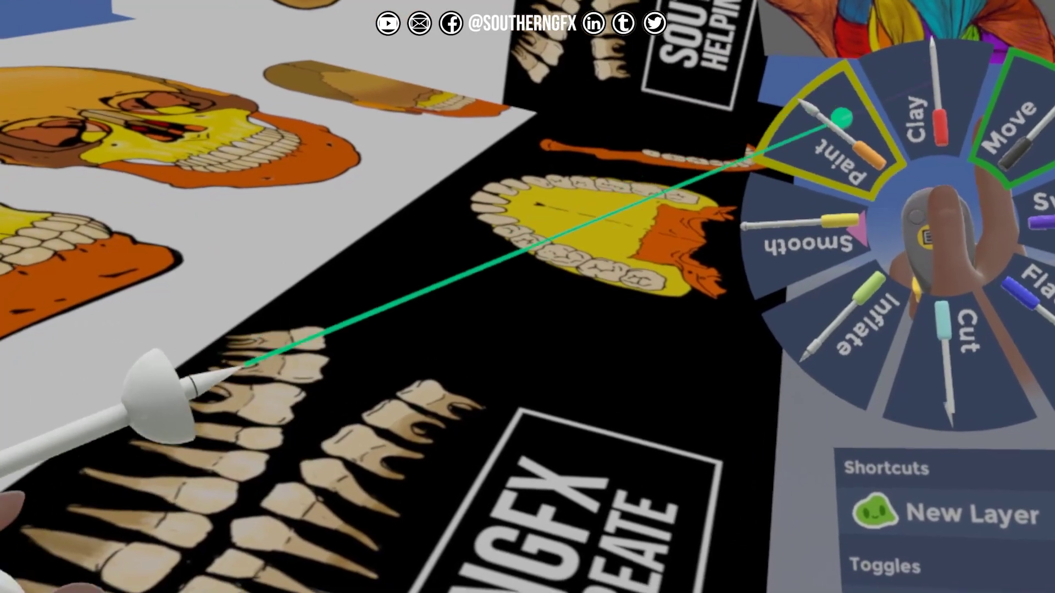
# Sculpt a molar with separate roots over the teeth reference using the Clay tool
pyautogui.click(849, 124)
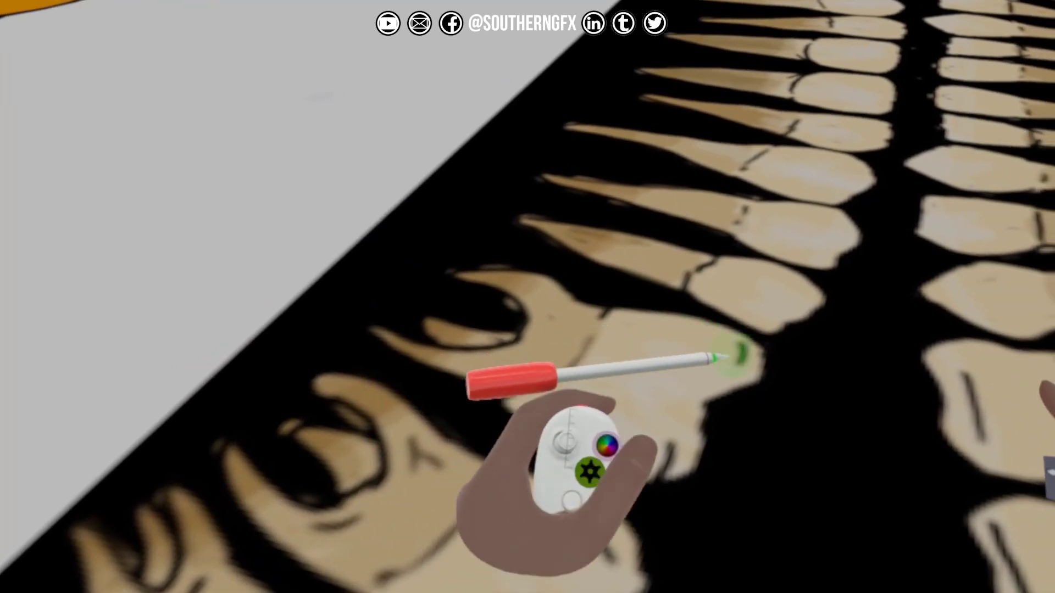
pyautogui.moveTo(739, 358)
pyautogui.mouseDown()
pyautogui.moveTo(571, 301)
pyautogui.moveTo(521, 343)
pyautogui.moveTo(544, 379)
pyautogui.moveTo(691, 411)
pyautogui.moveTo(572, 306)
pyautogui.moveTo(605, 358)
pyautogui.mouseUp()
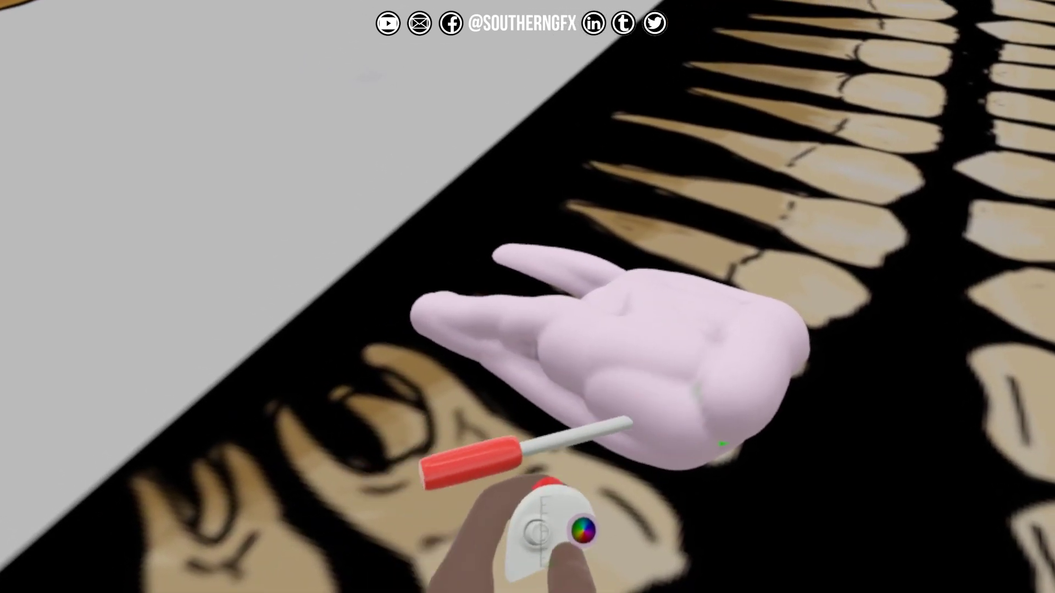
pyautogui.moveTo(722, 444)
pyautogui.mouseDown()
pyautogui.moveTo(671, 431)
pyautogui.moveTo(747, 348)
pyautogui.mouseUp()
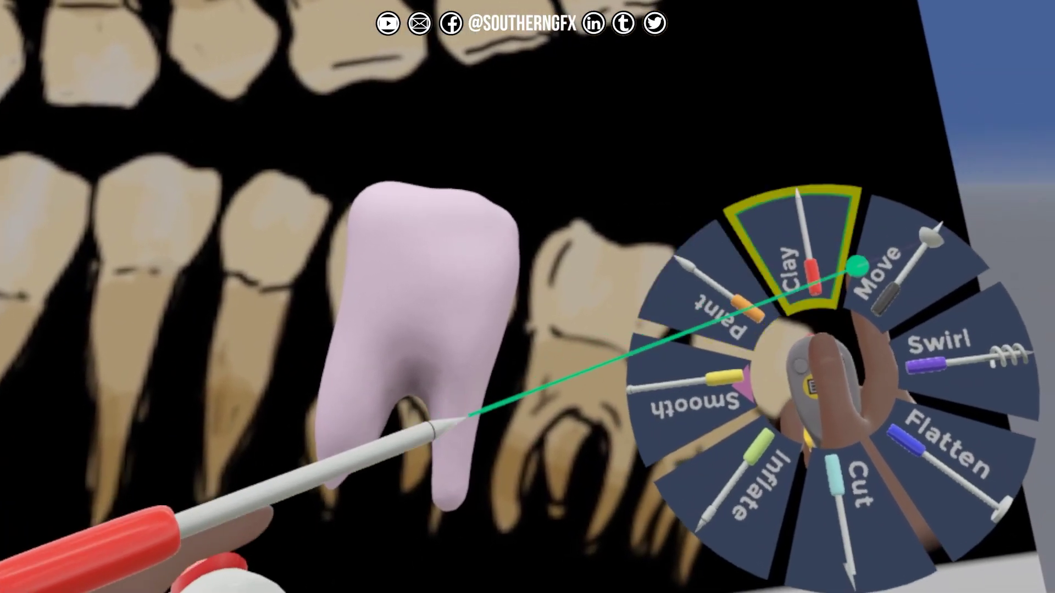
# Pull the molar's roots into shape against the teeth reference with the Move tool and select the tooth
pyautogui.click(857, 266)
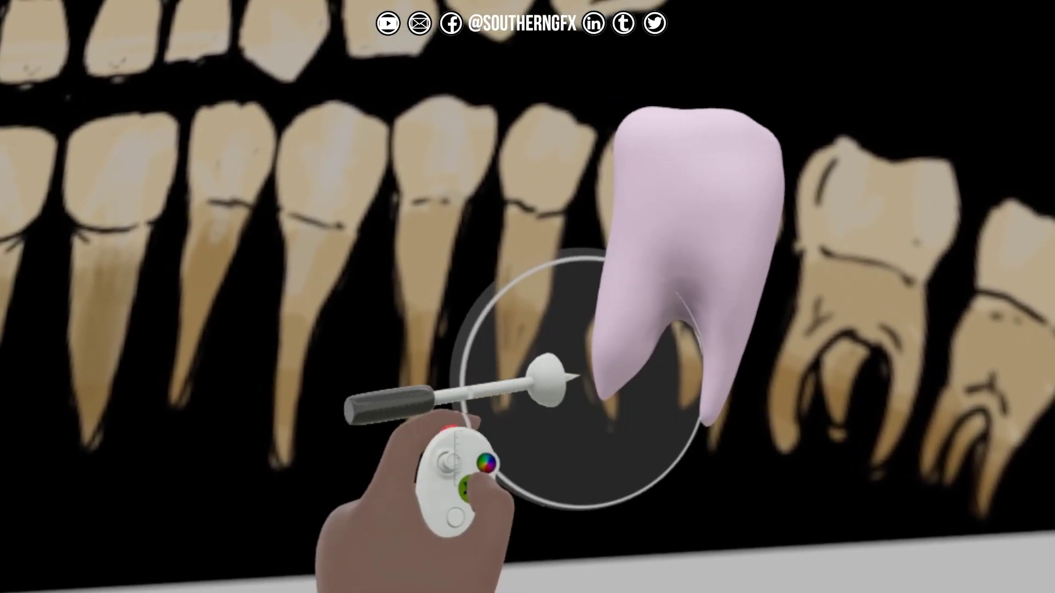
pyautogui.moveTo(579, 379); pyautogui.dragTo(602, 419)
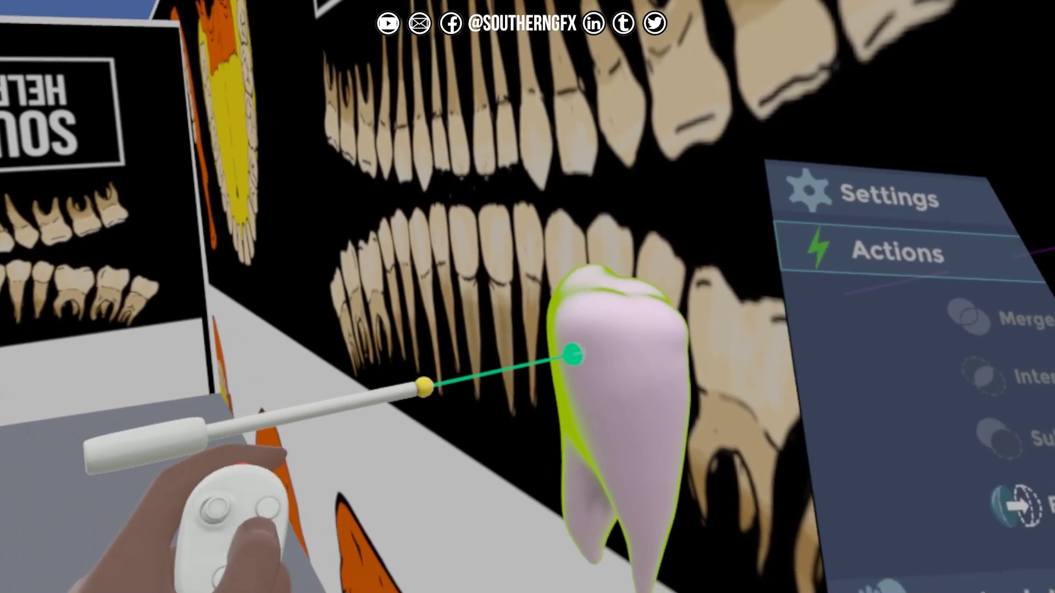
pyautogui.click(561, 380)
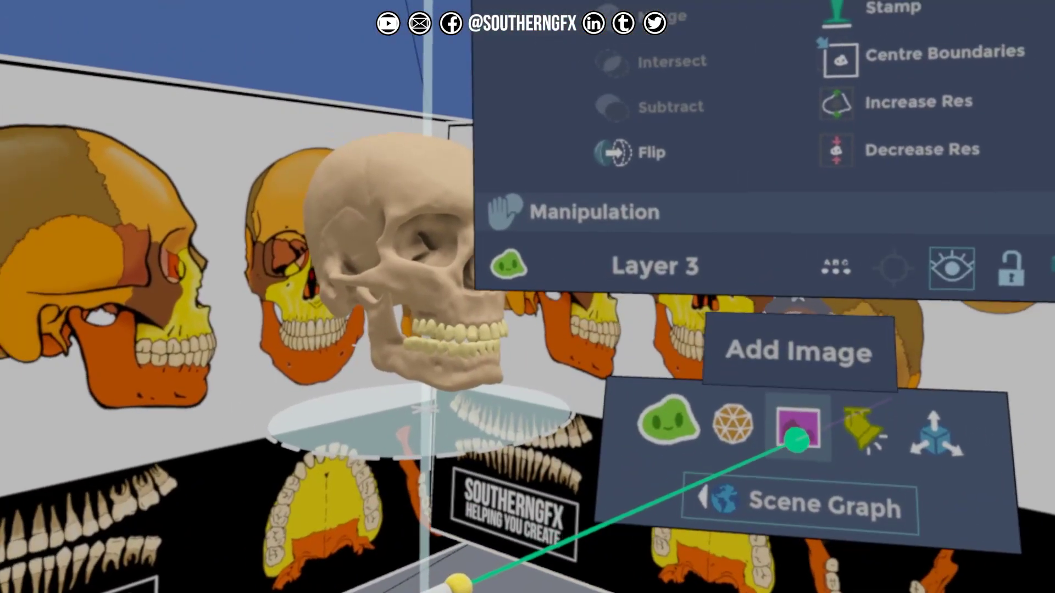
# Add the opaque and transparent 1500x1500 grid images, and stand the transparent one upright beside the skull
pyautogui.click(791, 421)
pyautogui.click(627, 34)
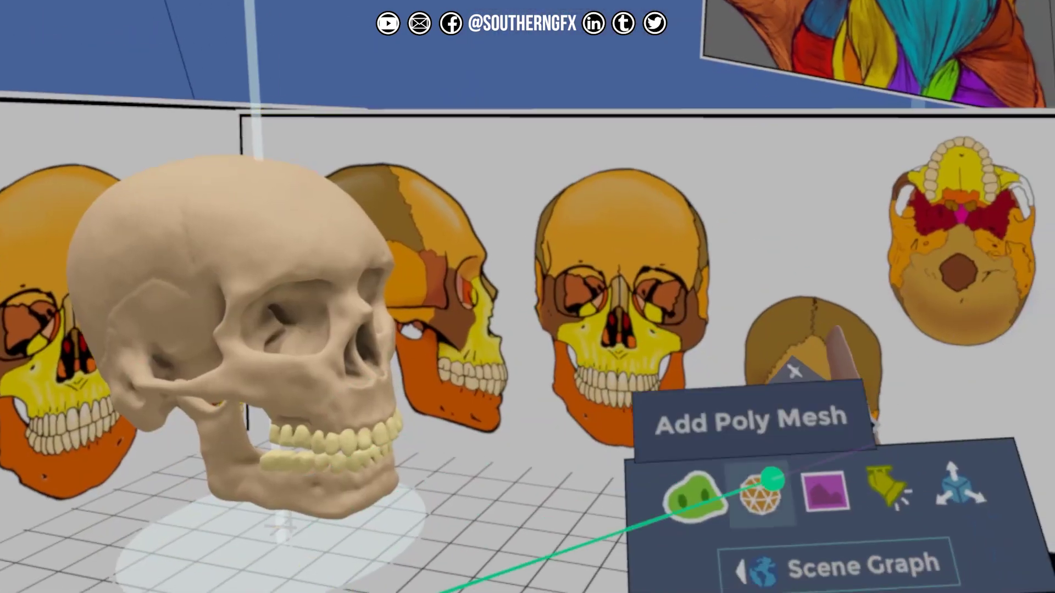
pyautogui.click(825, 490)
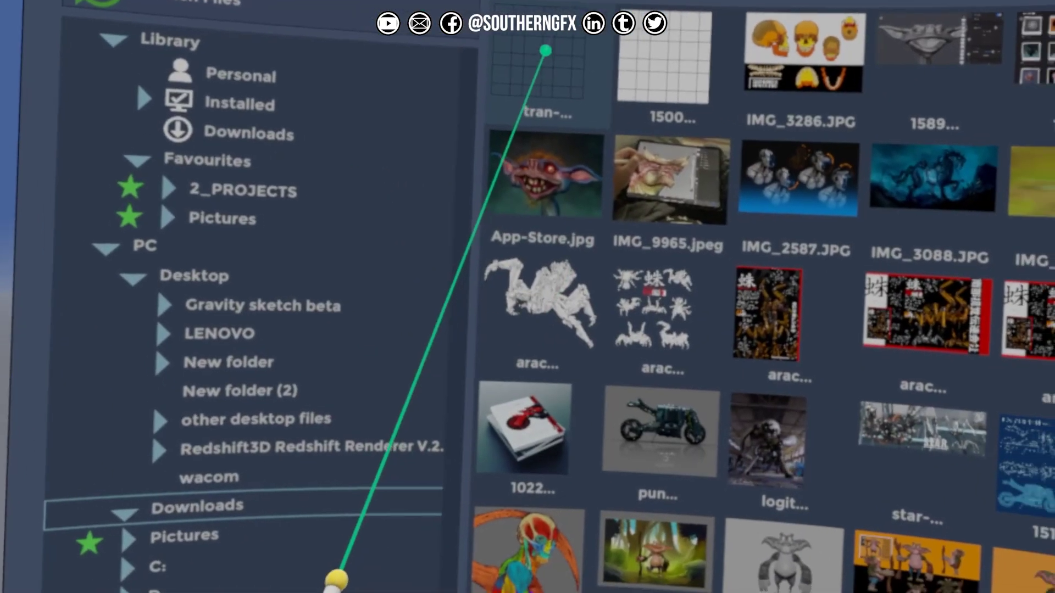
pyautogui.click(572, 64)
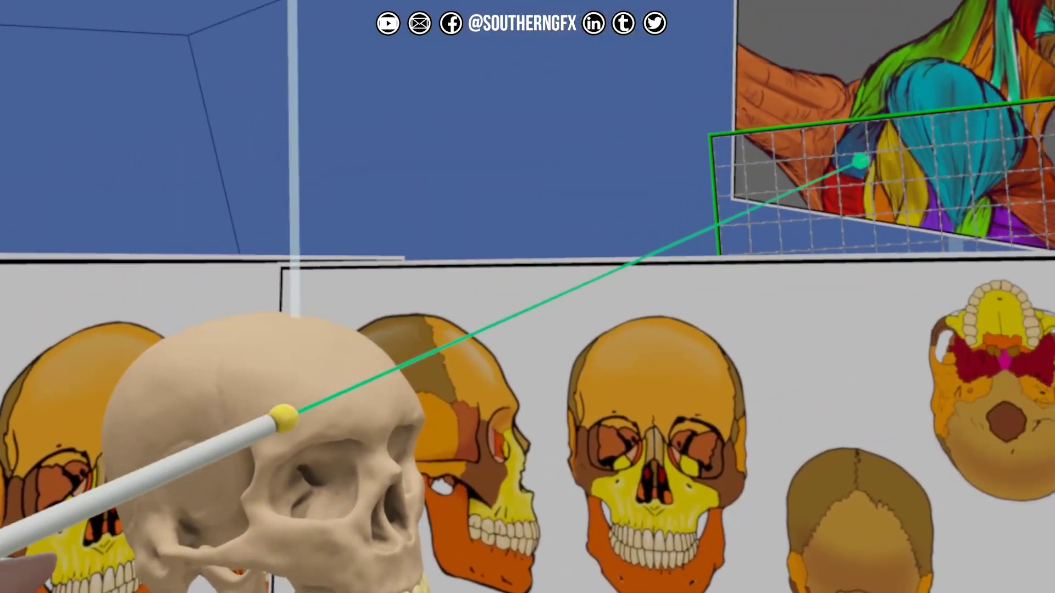
pyautogui.moveTo(860, 165); pyautogui.dragTo(604, 358)
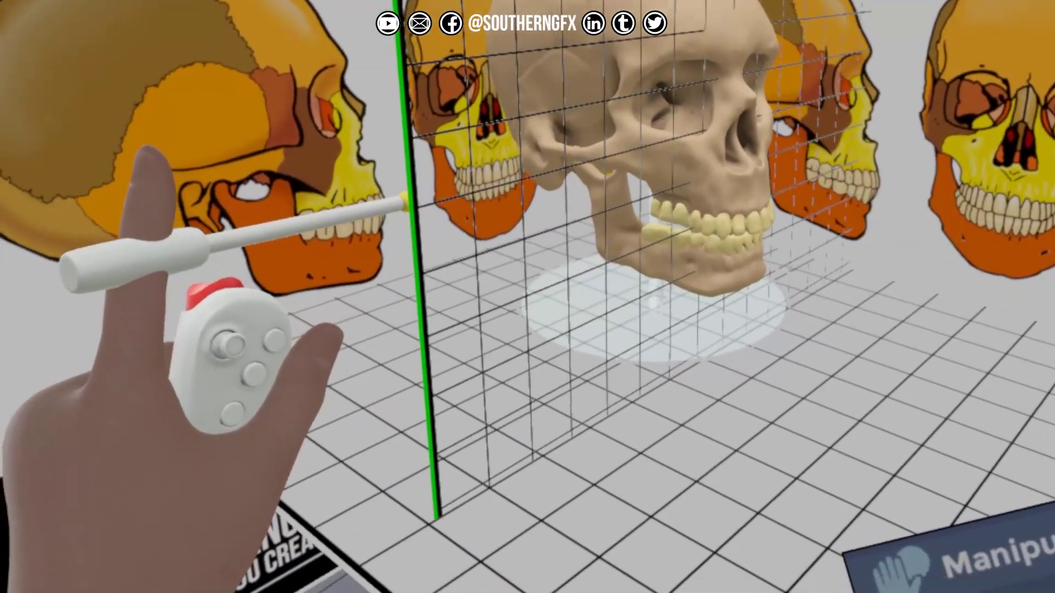
pyautogui.moveTo(406, 201); pyautogui.dragTo(212, 183)
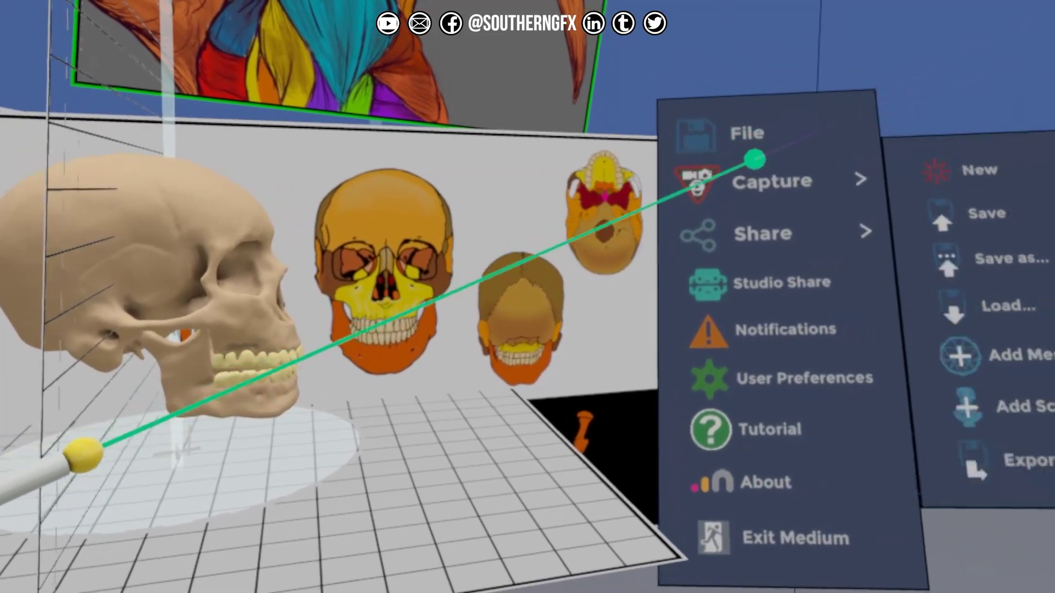
pyautogui.moveTo(876, 174)
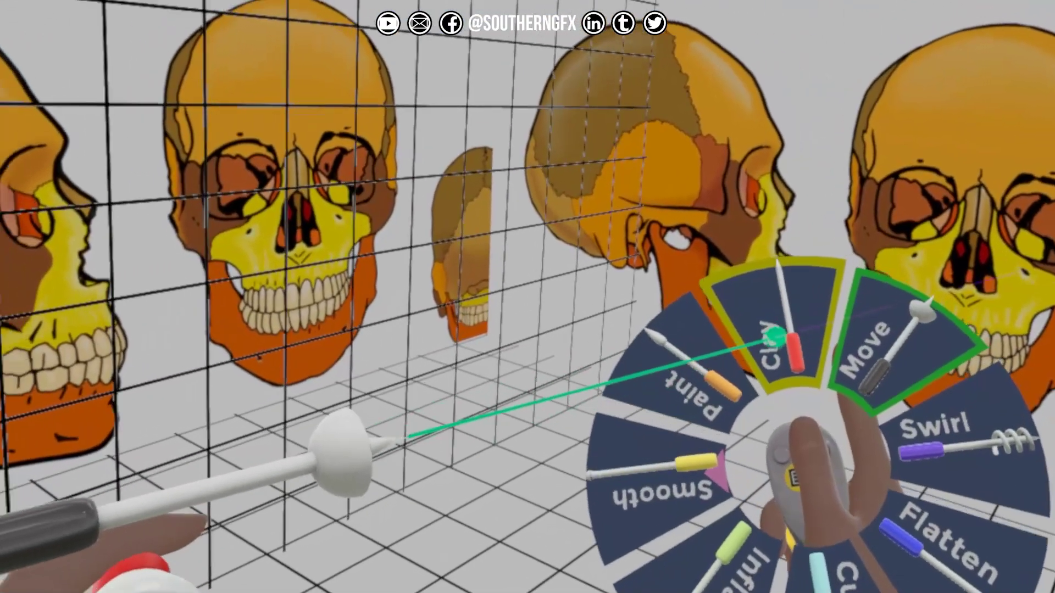
# Set the Clay tool's colour to cream for the new skull form and decrease Layer 2's resolution twice
pyautogui.click(777, 339)
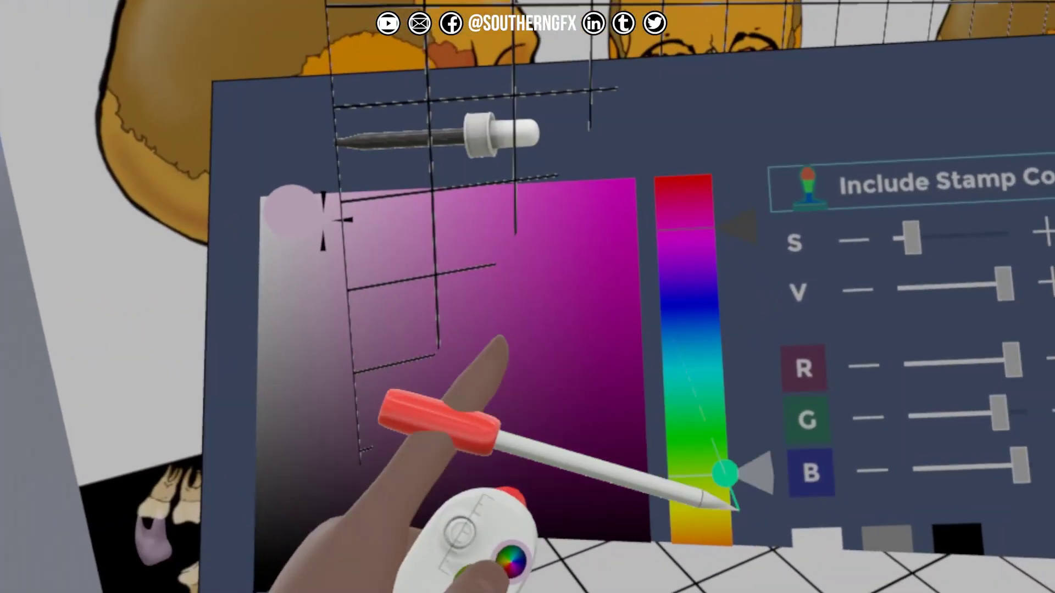
pyautogui.click(842, 542)
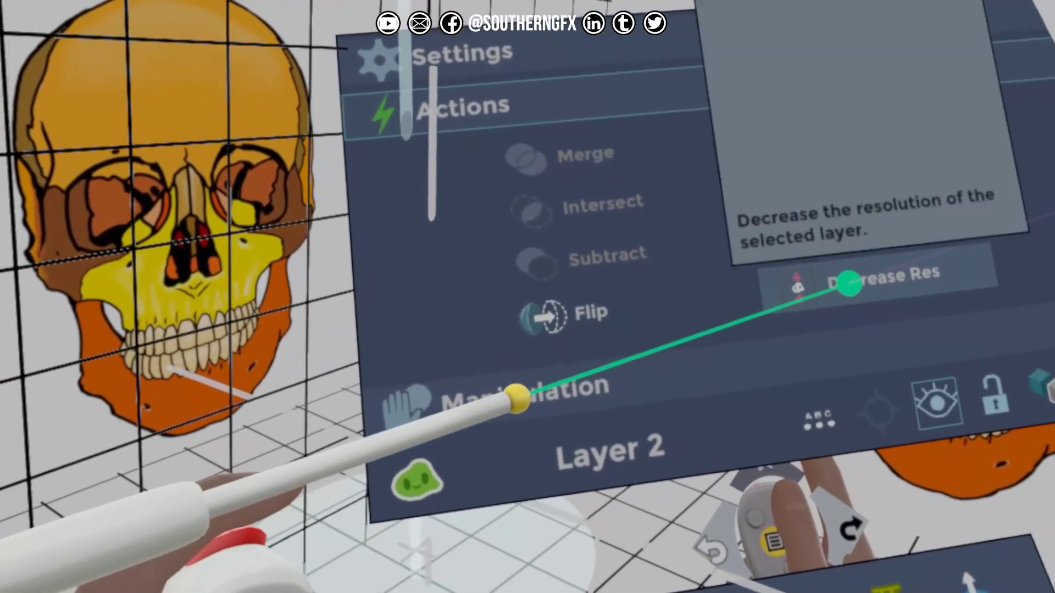
pyautogui.click(849, 284)
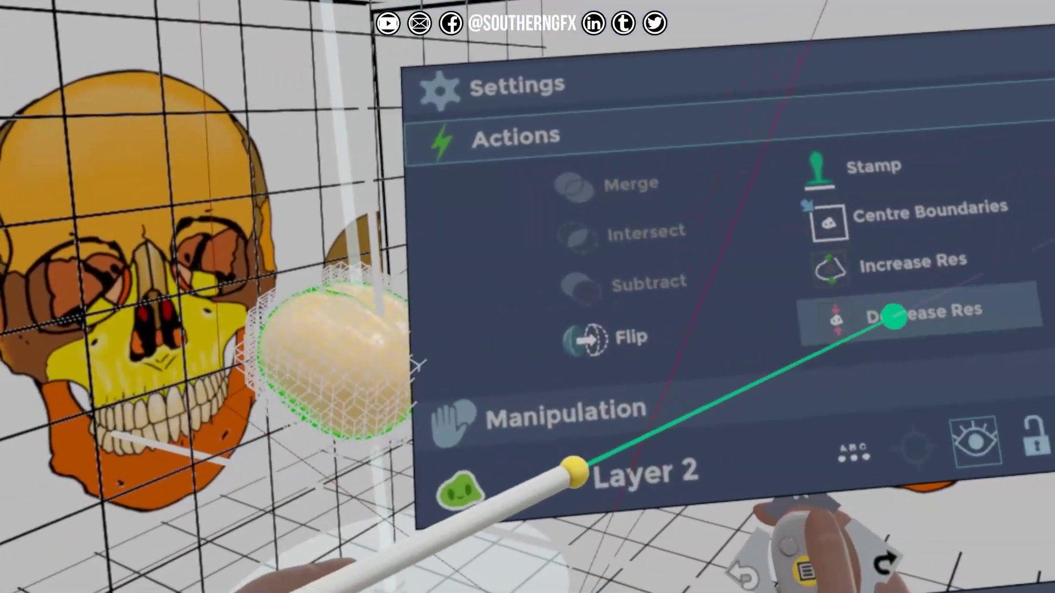
pyautogui.click(894, 317)
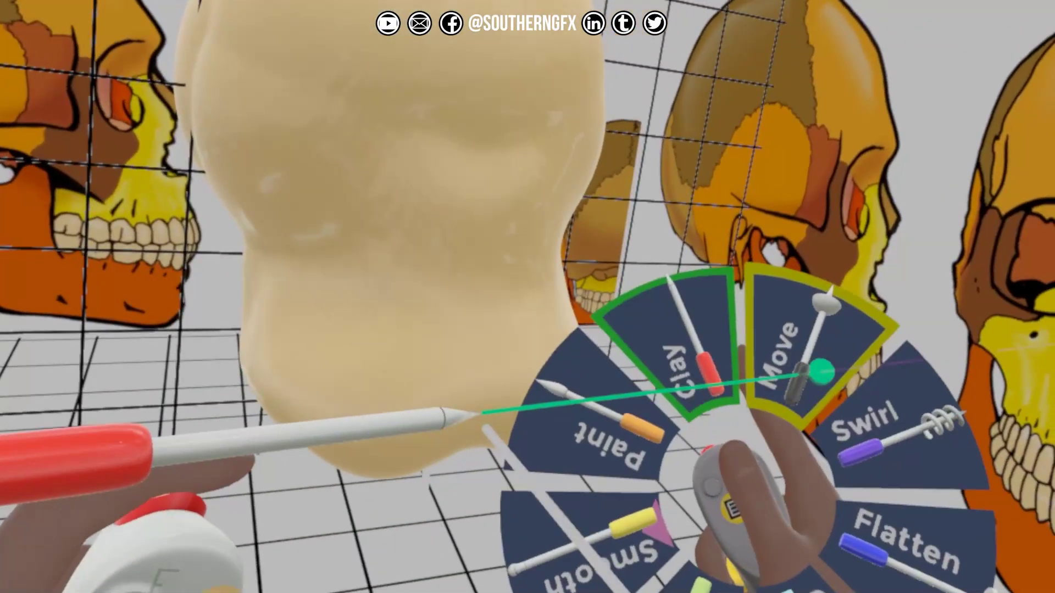
# Reshape the cream skull block-out against the skull references with the Move tool
pyautogui.click(819, 372)
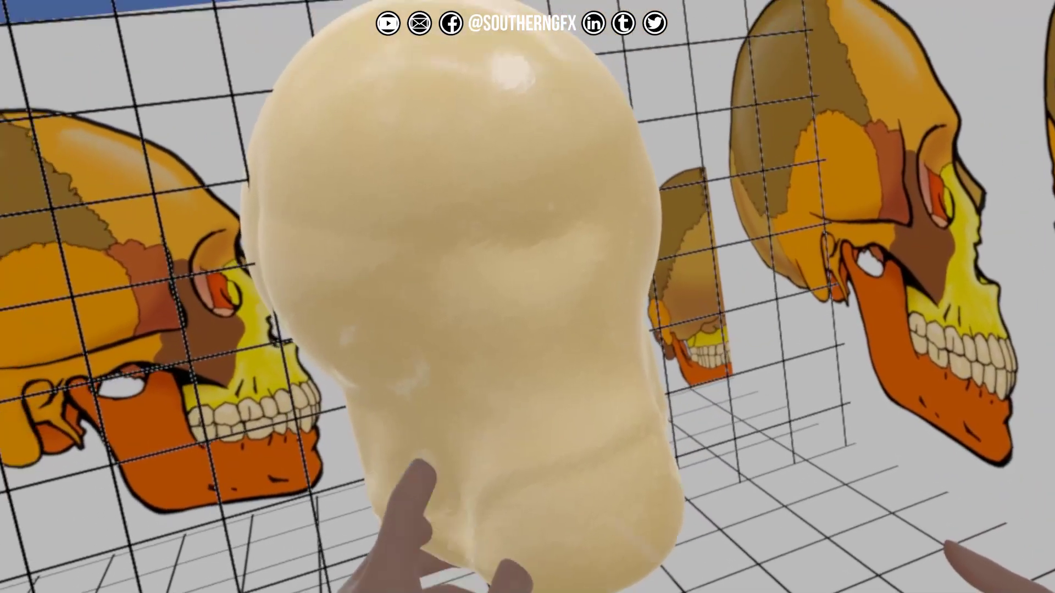
pyautogui.moveTo(530, 369)
pyautogui.mouseDown()
pyautogui.moveTo(532, 353)
pyautogui.moveTo(514, 343)
pyautogui.mouseUp()
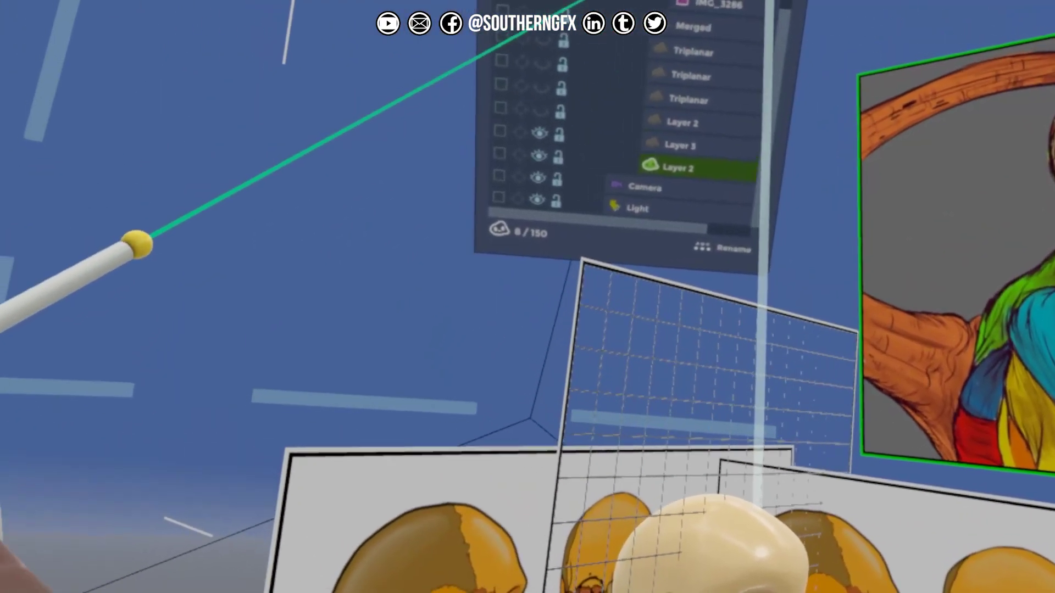
# Move IMG_3179 out of the nested images to the scene graph's top level and reposition the anatomy image
pyautogui.moveTo(572, 0); pyautogui.dragTo(632, 171)
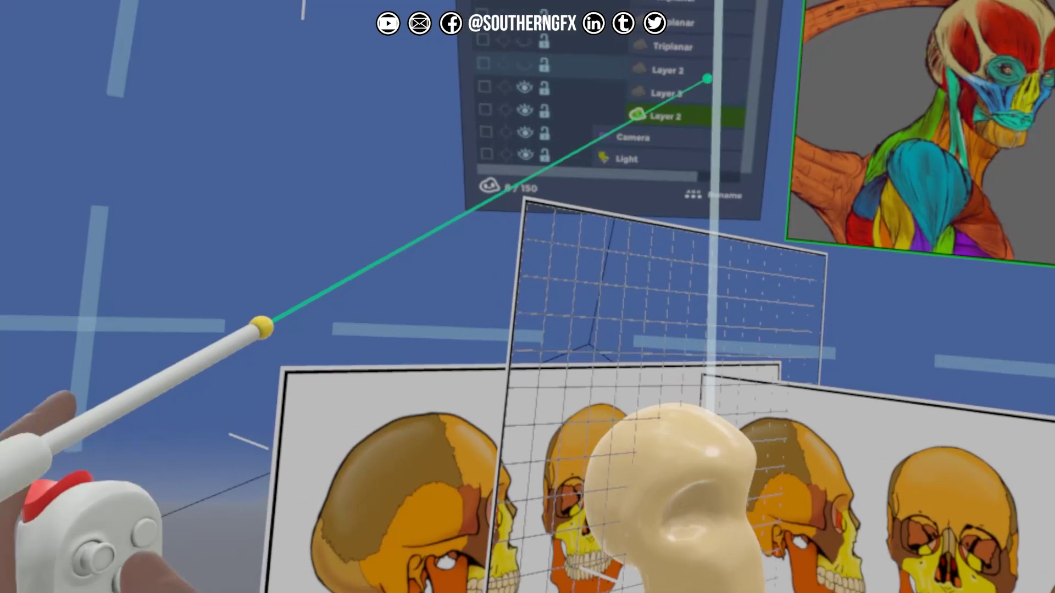
pyautogui.moveTo(643, 3); pyautogui.dragTo(693, 76)
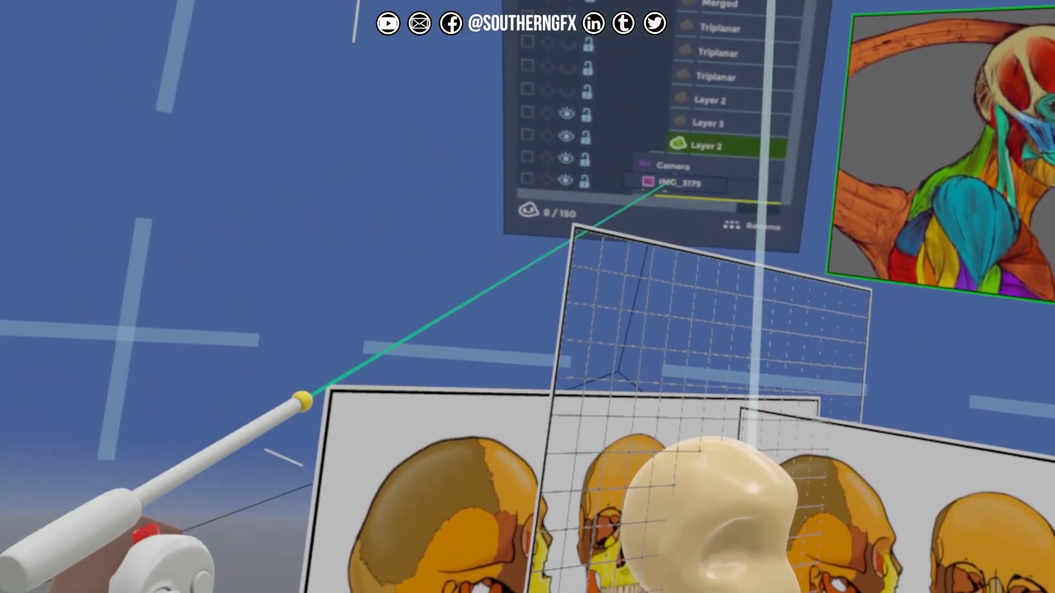
pyautogui.moveTo(667, 161); pyautogui.dragTo(684, 149)
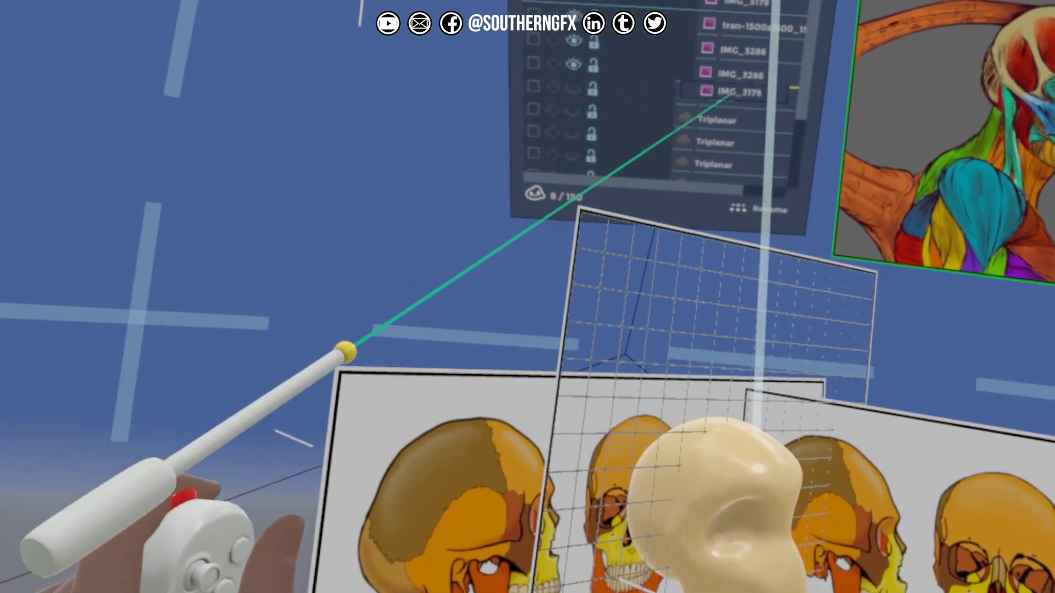
pyautogui.moveTo(728, 95); pyautogui.dragTo(709, 177)
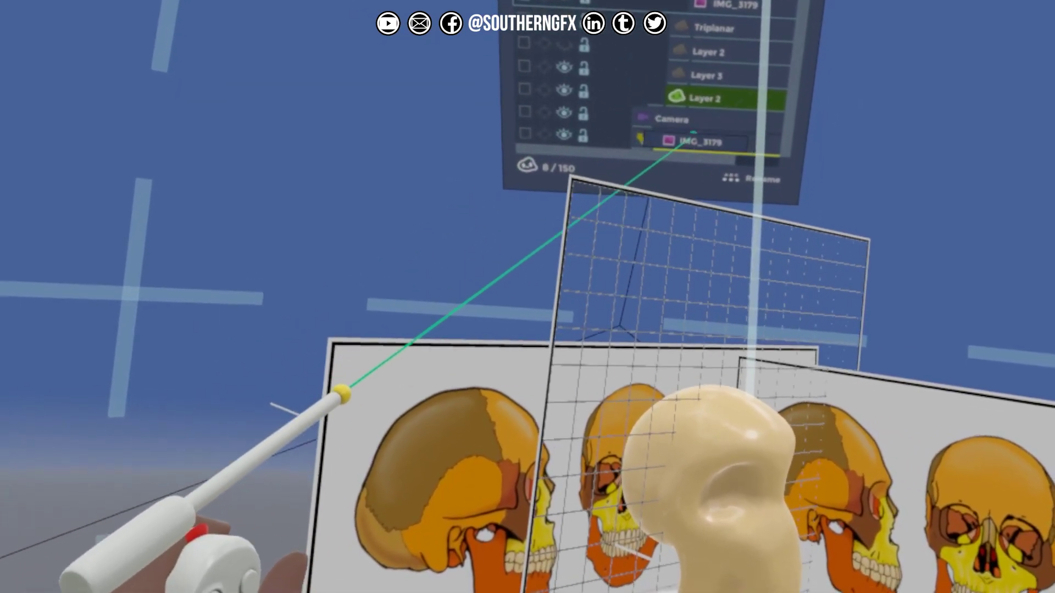
pyautogui.moveTo(666, 141); pyautogui.dragTo(667, 116)
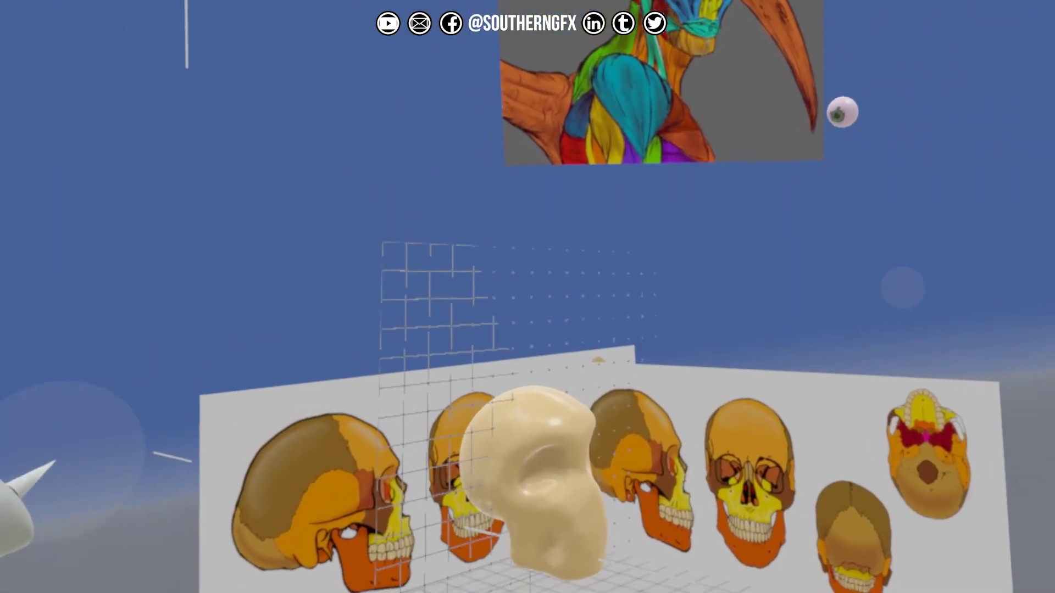
pyautogui.moveTo(577, 101); pyautogui.dragTo(689, 201)
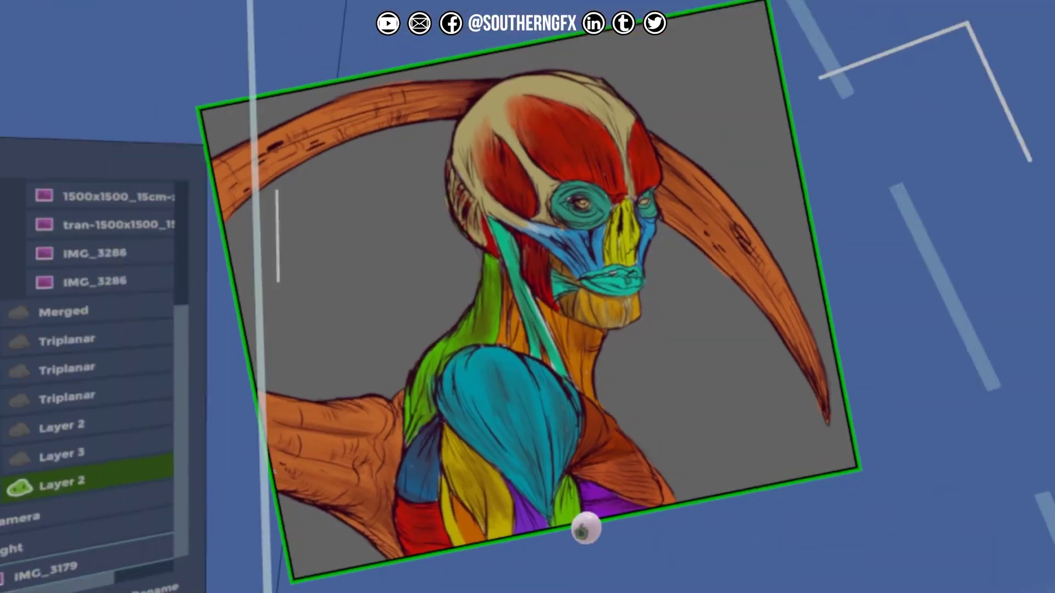